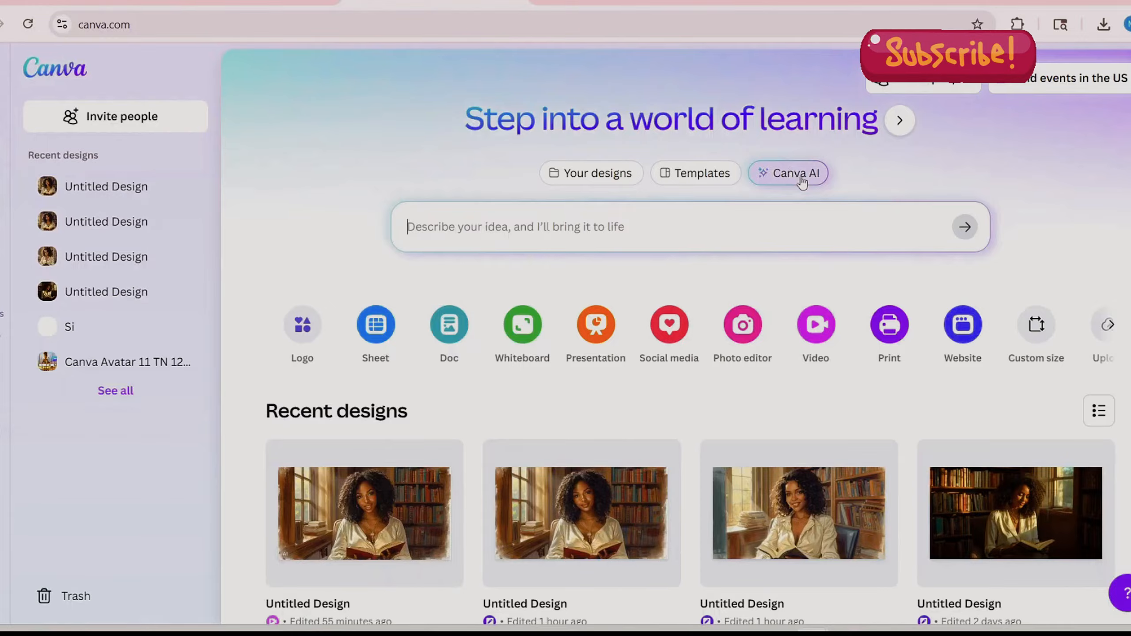
# - Use Canva AI to generate images of a beautiful African American woman holding a book in a softly lit library, looking at the camera
pyautogui.click(801, 178)
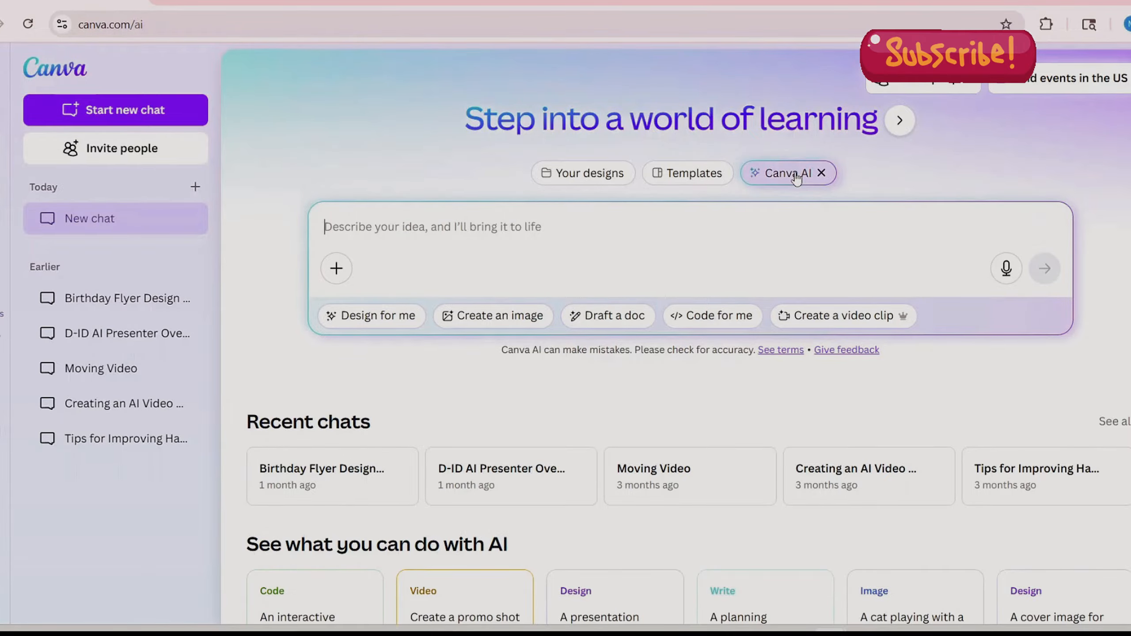
pyautogui.write('A beautiful African American woman sitting in a cozy, softly lit library surrounded by tall bookshelves filled with colorful books. She’s wearing a stylish, elegant outfit, cream blouse with gold jewelry and natural curls cascading over her shoulders. Sunlight filters through a nearby window, casting a warm glow on her skin. She’s reading a book with a gentle smile, exuding intelligence, calm, and grace. The atmosphere feels peaceful, inspiring, and timeless. Have looking at the camera while holding the book.')
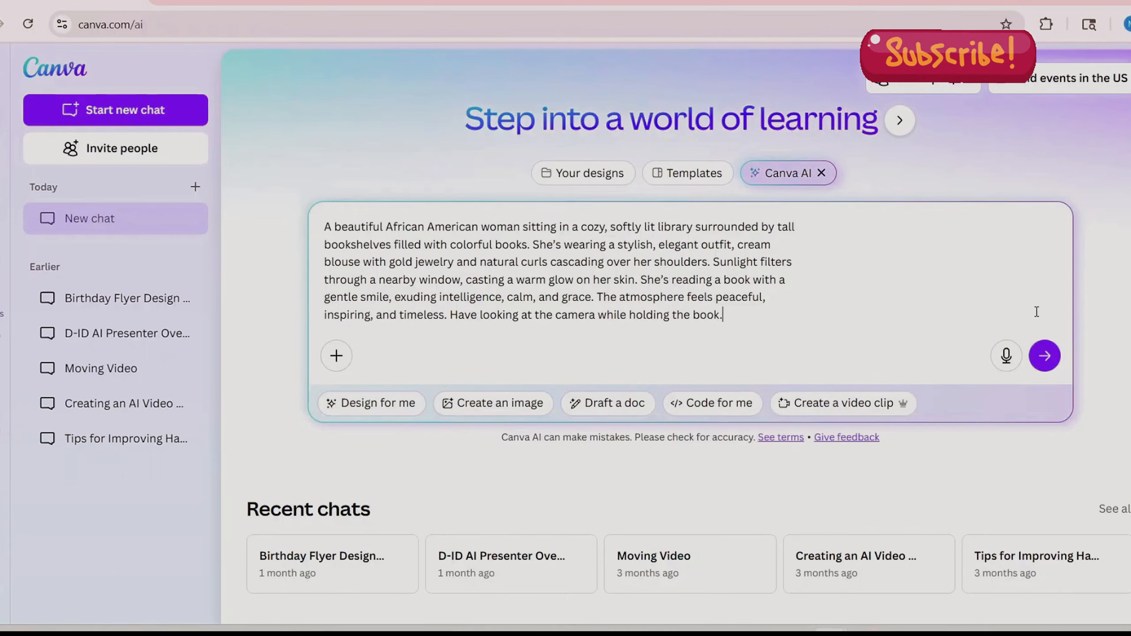
pyautogui.click(1045, 357)
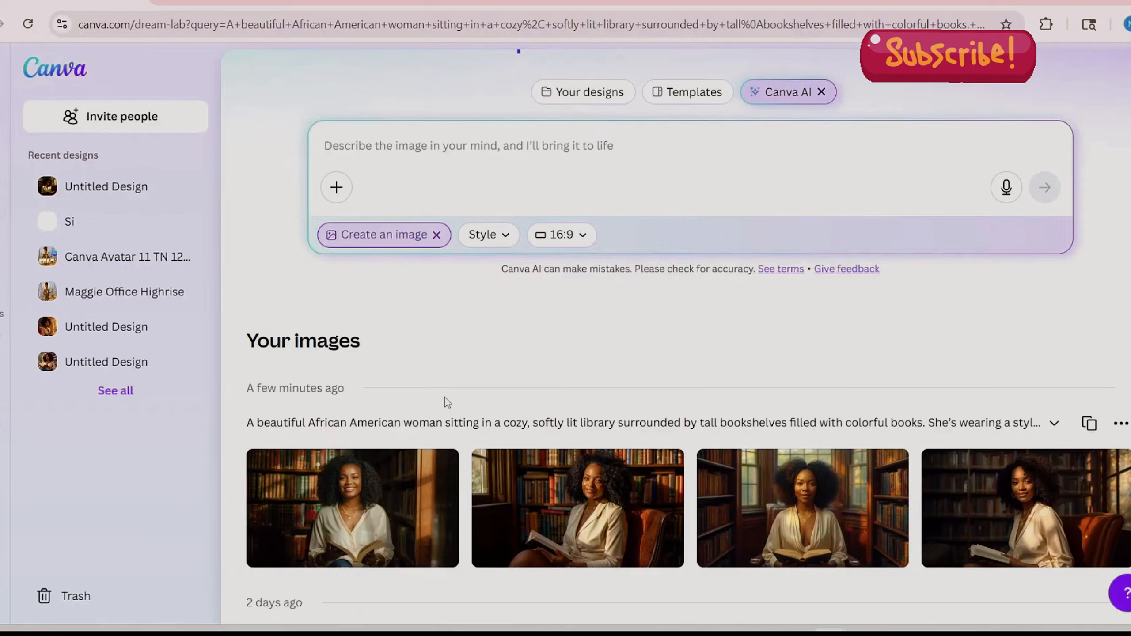
# - Examine enlarged views of the first and second generated library portraits, closing each preview
pyautogui.click(374, 476)
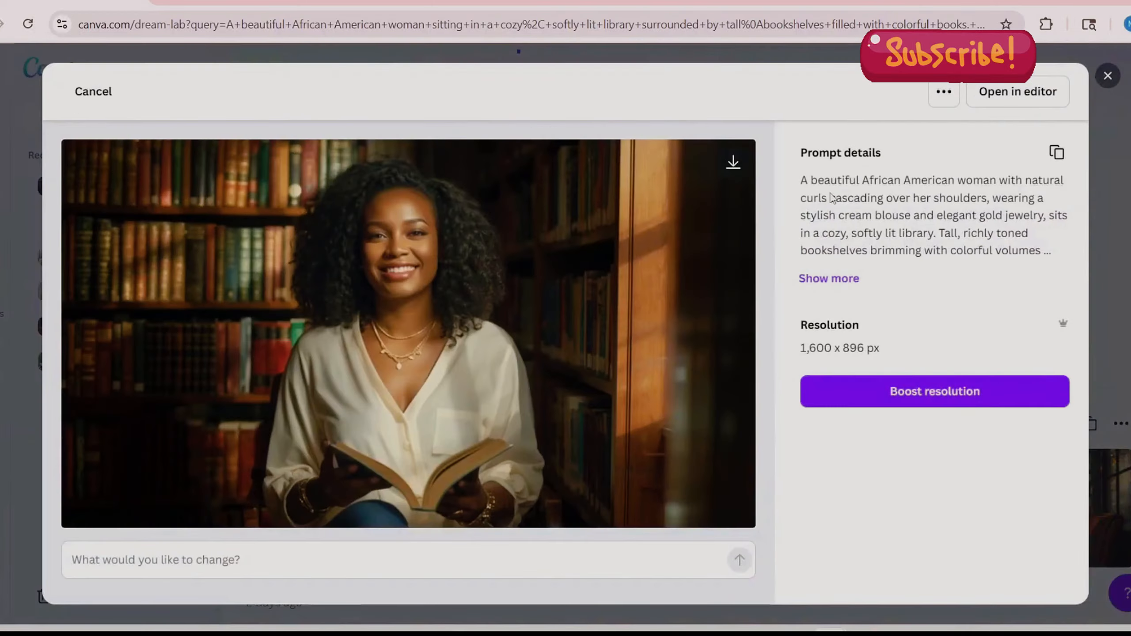
pyautogui.click(1106, 78)
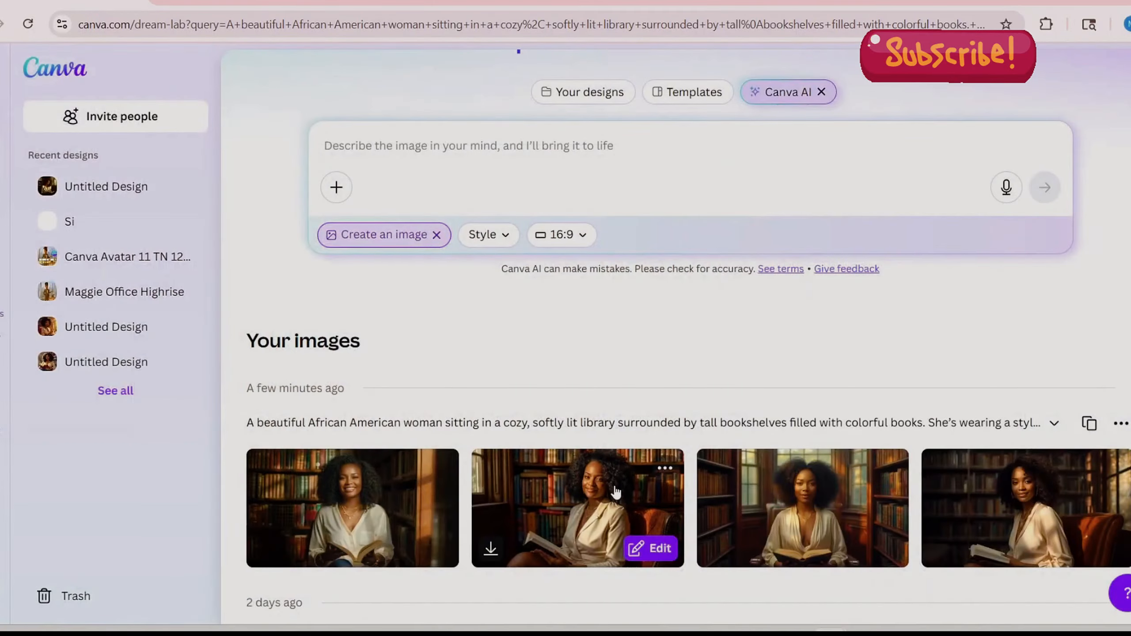
pyautogui.click(616, 492)
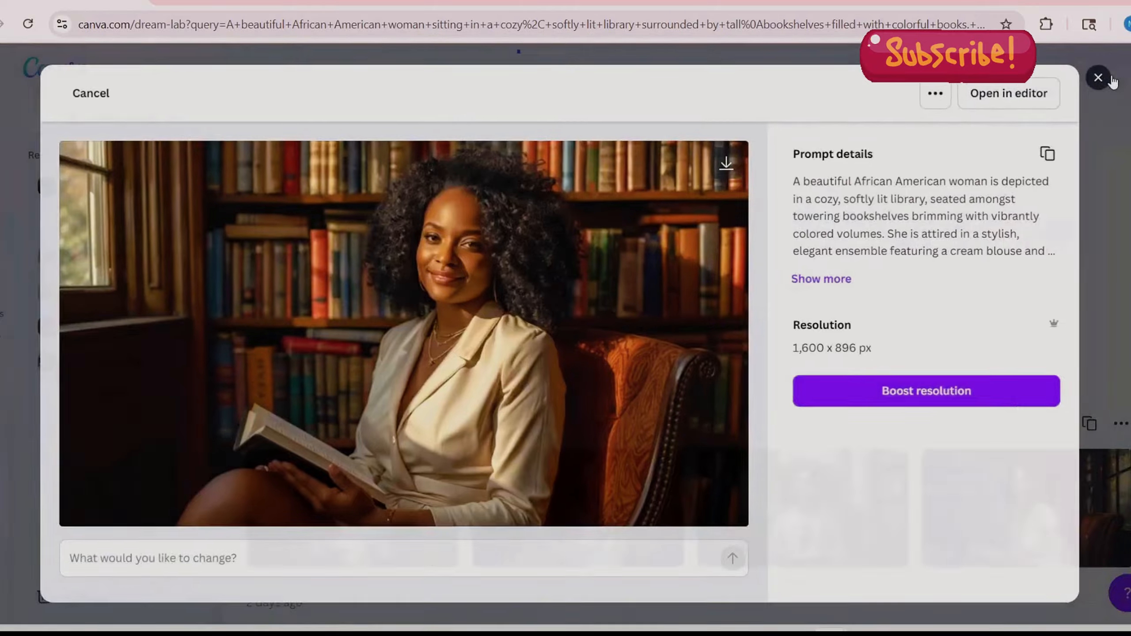
pyautogui.click(1108, 79)
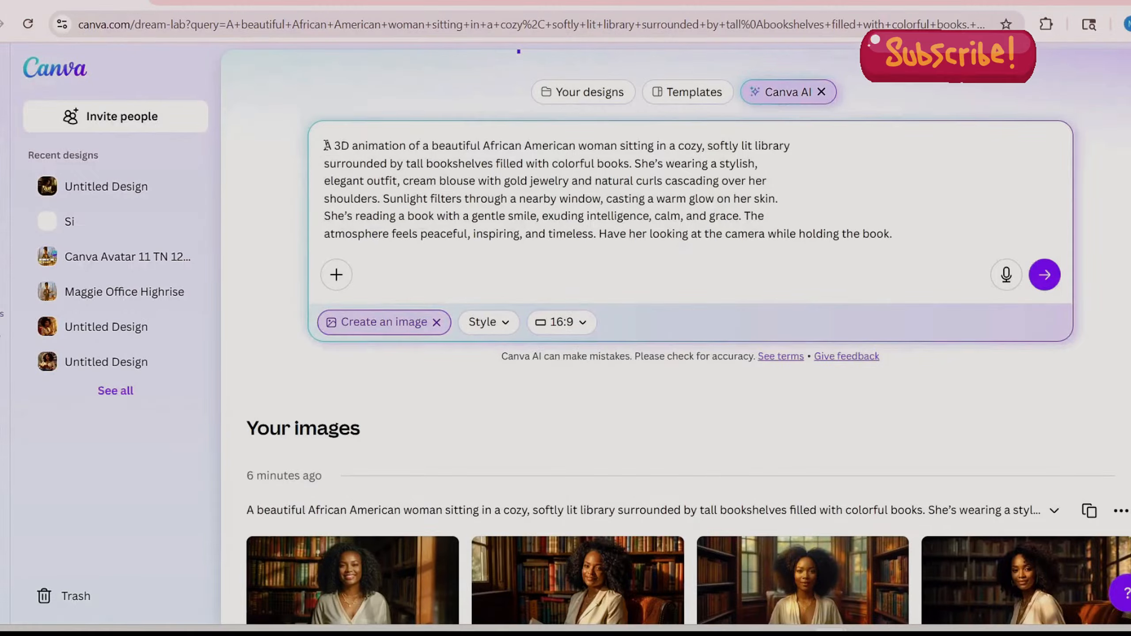
# - Generate a 16:9 image set from the library woman prompt reworded to begin with "A 3D animation of"
pyautogui.moveTo(328, 145); pyautogui.dragTo(412, 139)
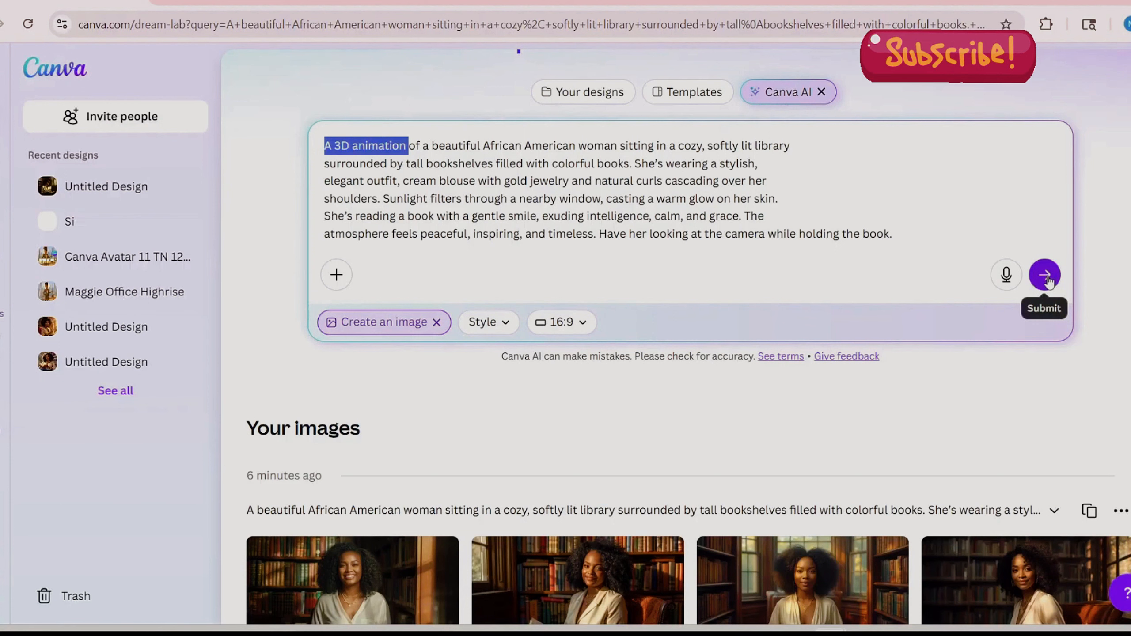
pyautogui.click(1048, 280)
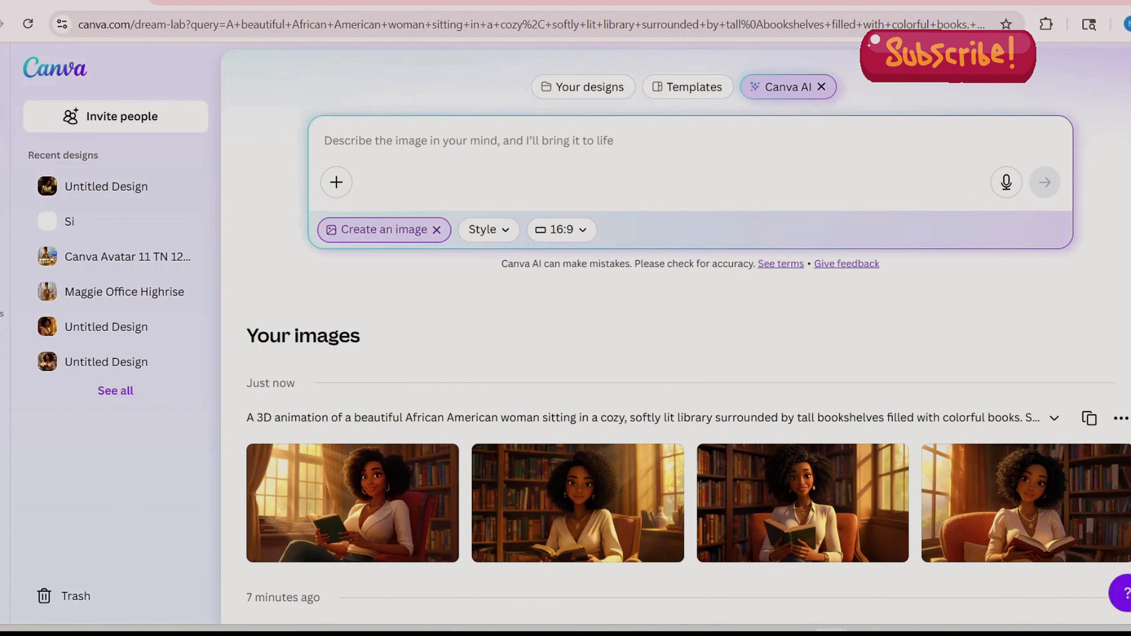
pyautogui.scroll(-3, 688, 346)
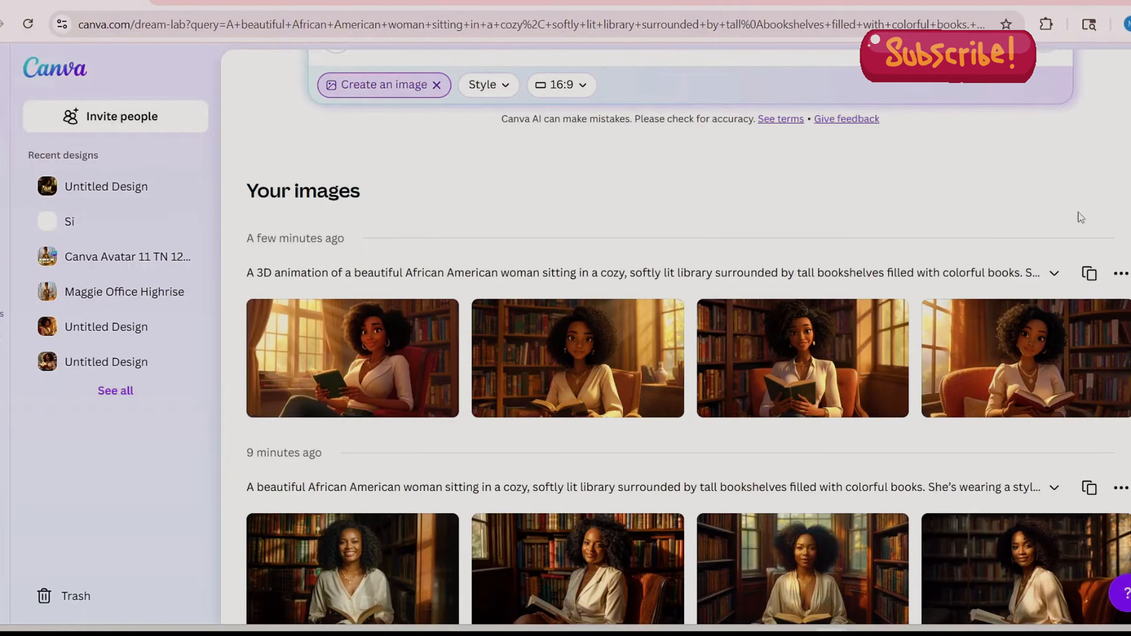
# - Revise the fourth 3D animation image with the request "Have her wearing a headband" and view the edited version enlarged
pyautogui.click(1027, 348)
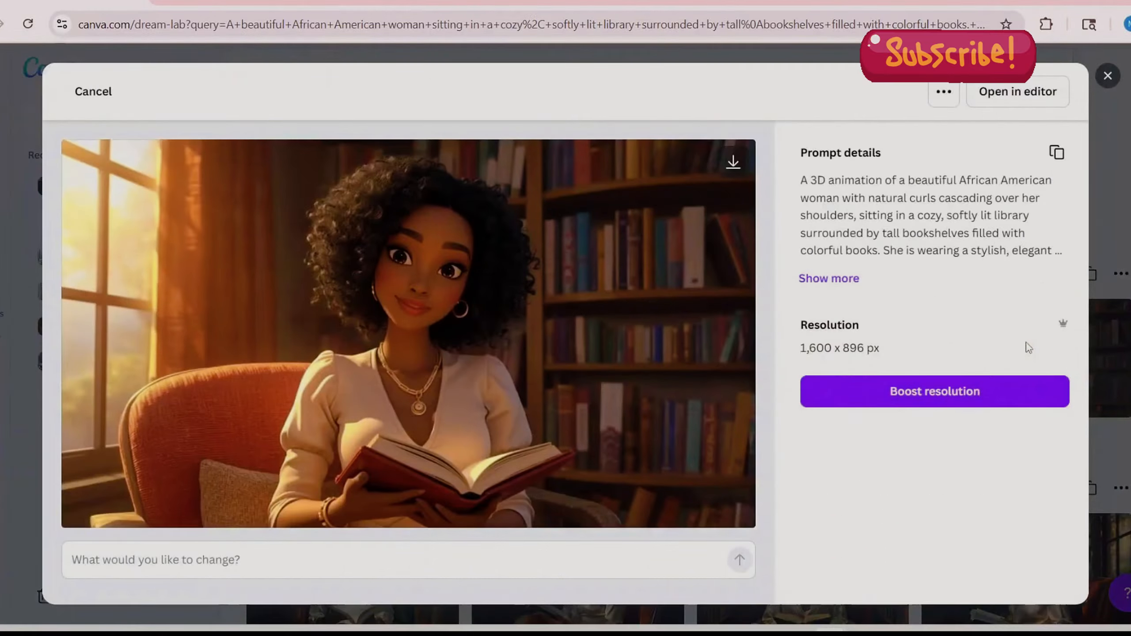
pyautogui.click(166, 560)
pyautogui.write('Have  her wearing a headband')
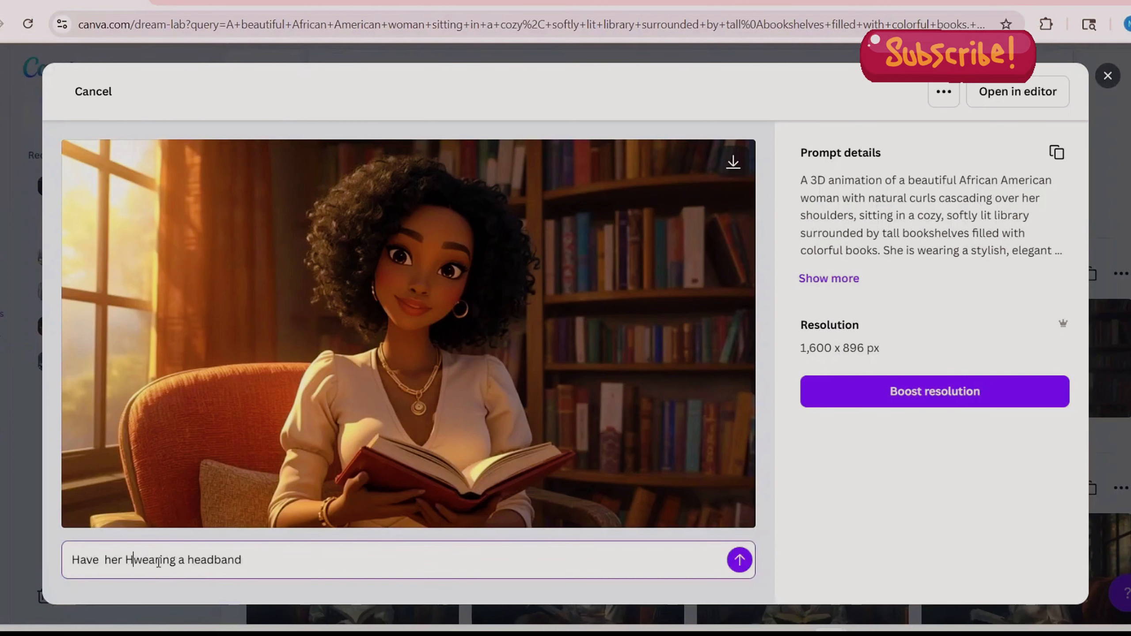
pyautogui.click(262, 568)
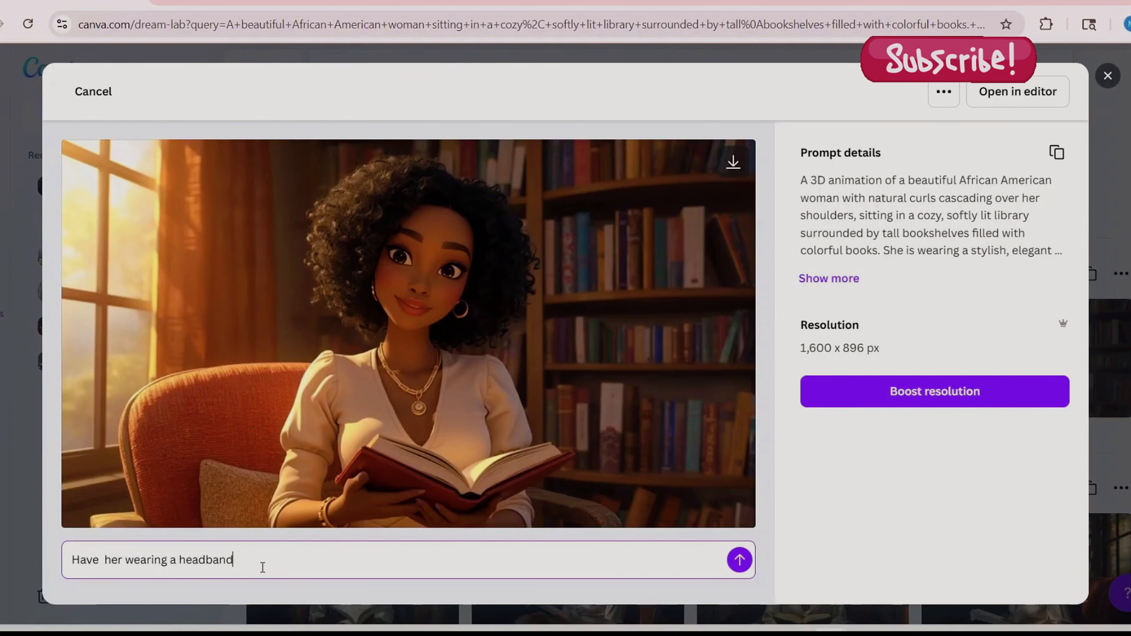
pyautogui.click(740, 561)
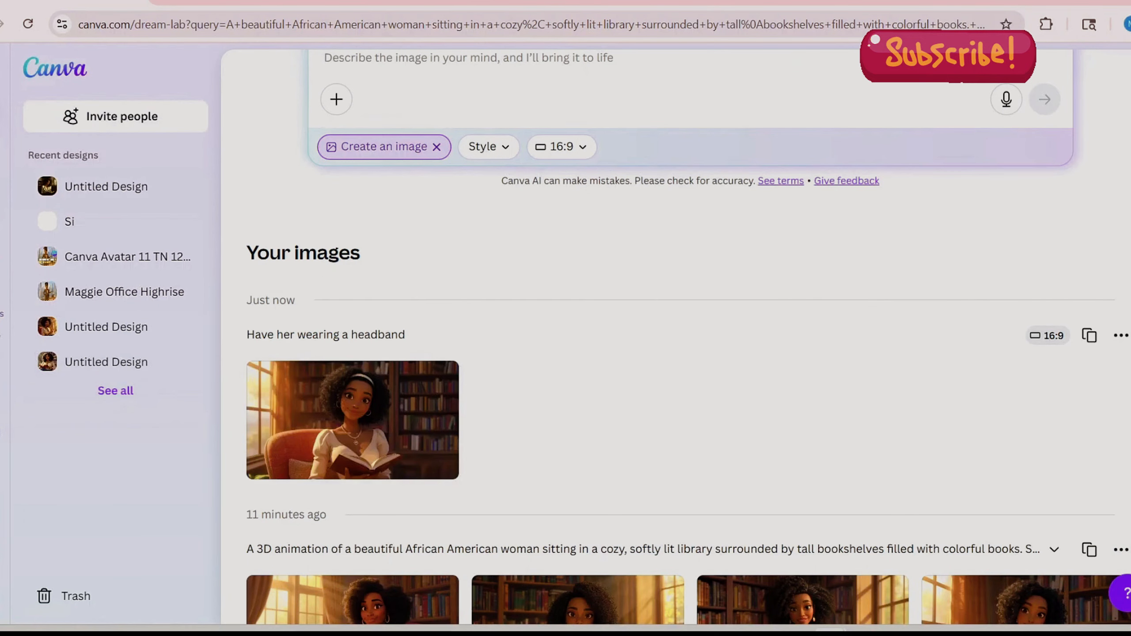
pyautogui.click(371, 418)
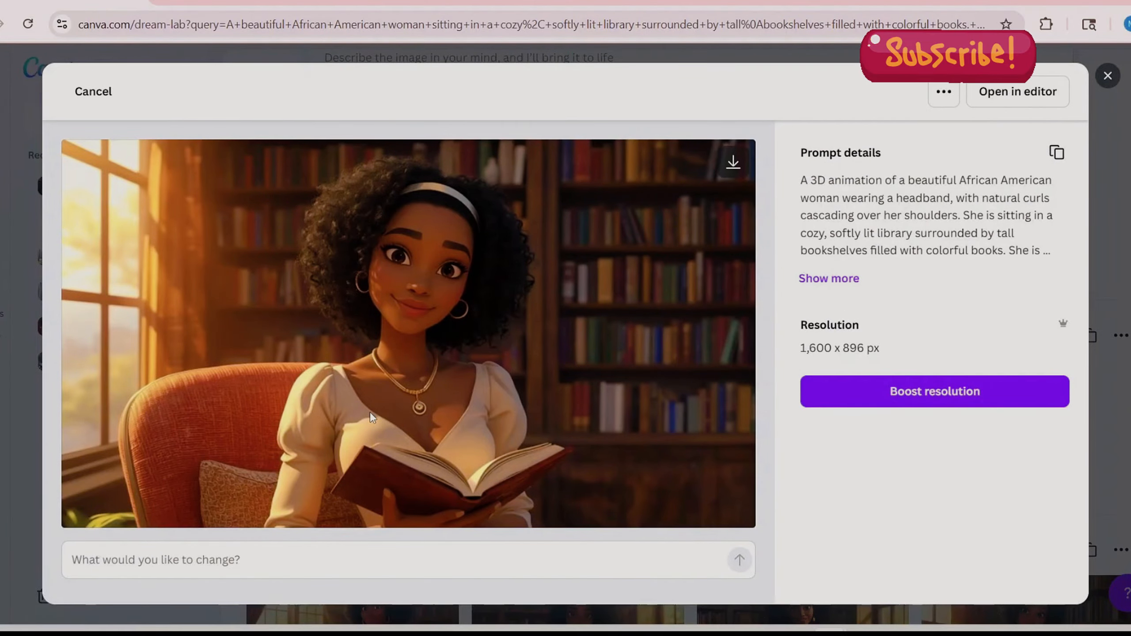
pyautogui.click(1108, 76)
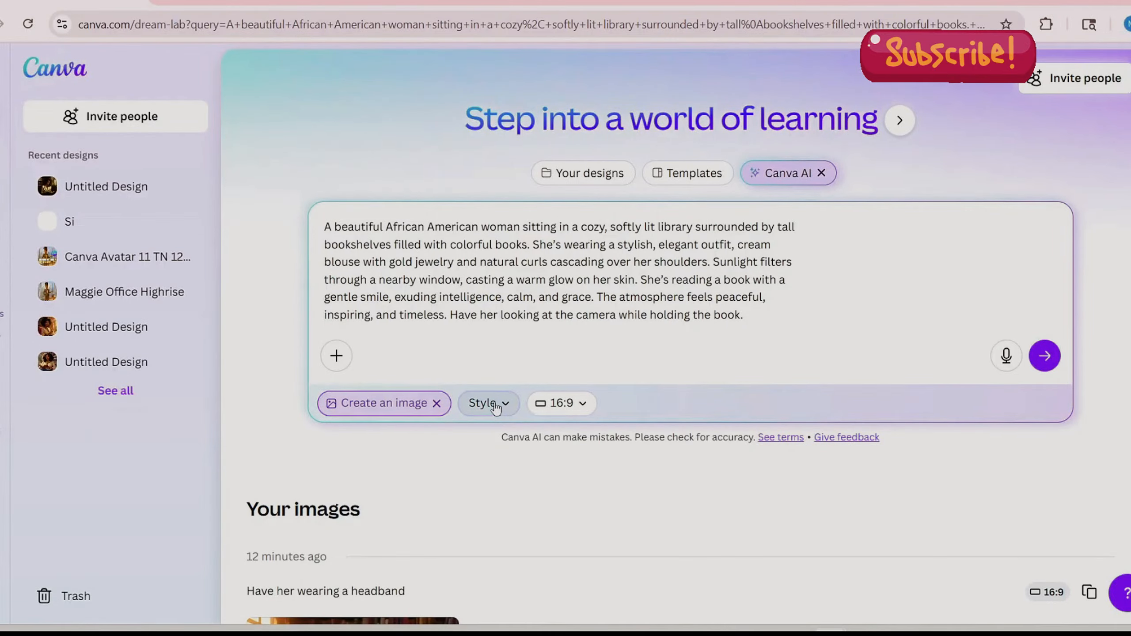
# - Generate 16:9 images from the original library woman prompt in the Sketch - Color style
pyautogui.click(496, 404)
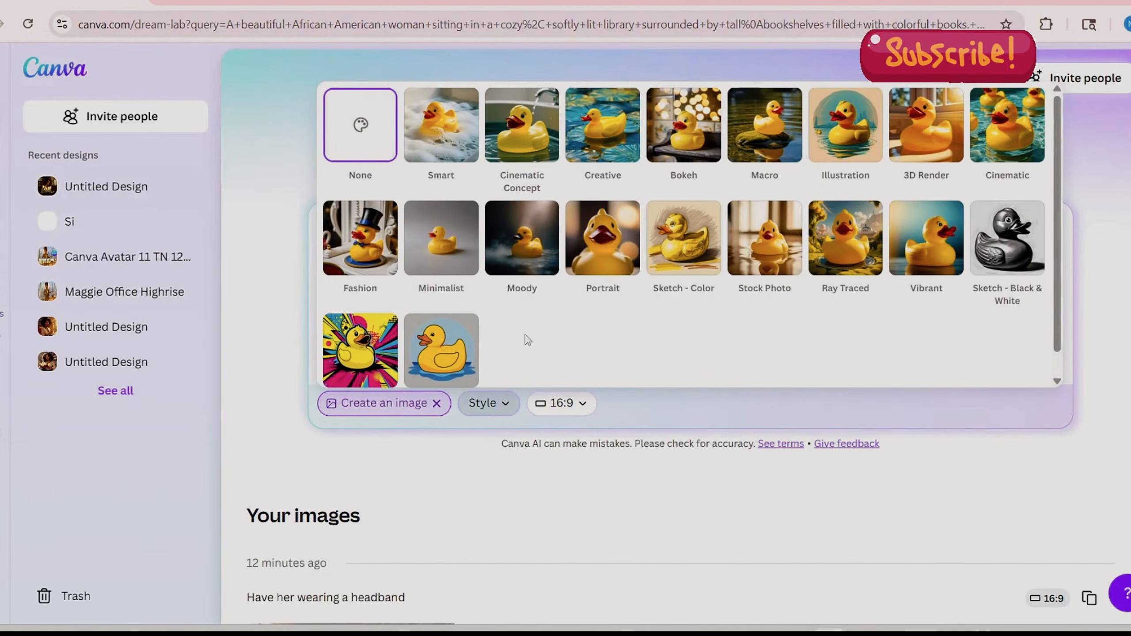
pyautogui.click(692, 250)
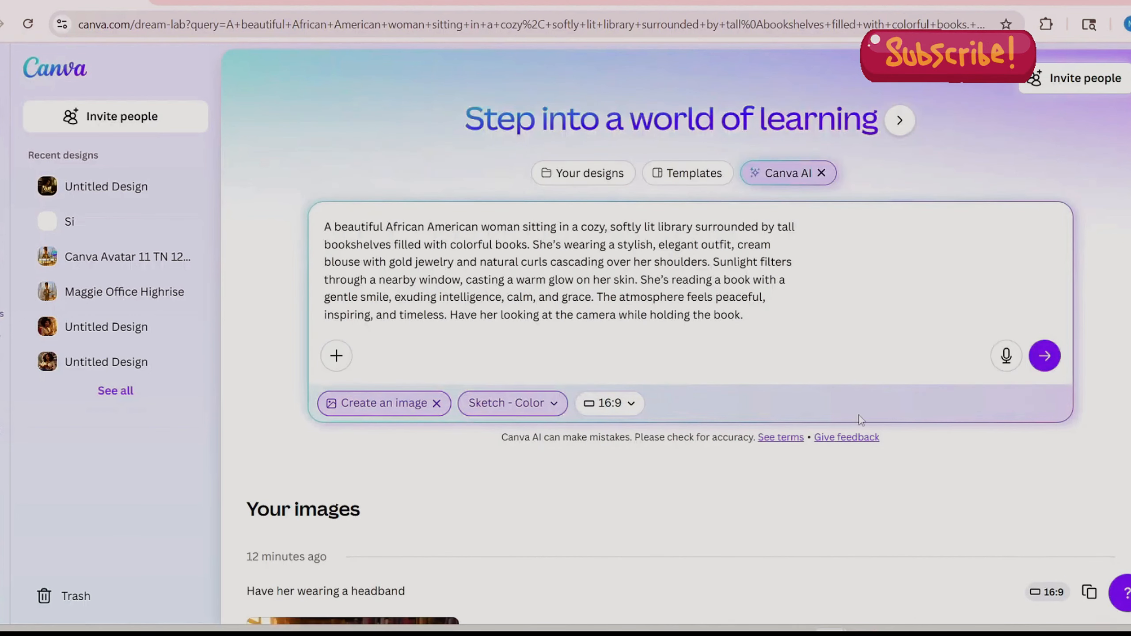
pyautogui.click(1044, 357)
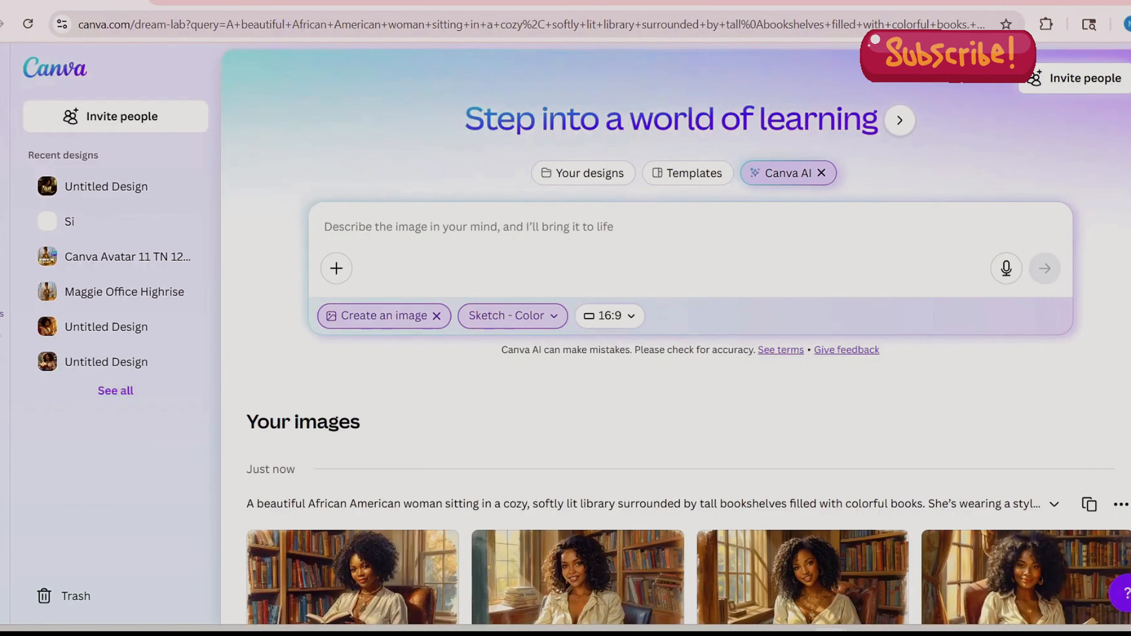
# - Open the third Sketch - Color portrait, with the woman beside the window, in the design editor
pyautogui.scroll(-2, 689, 357)
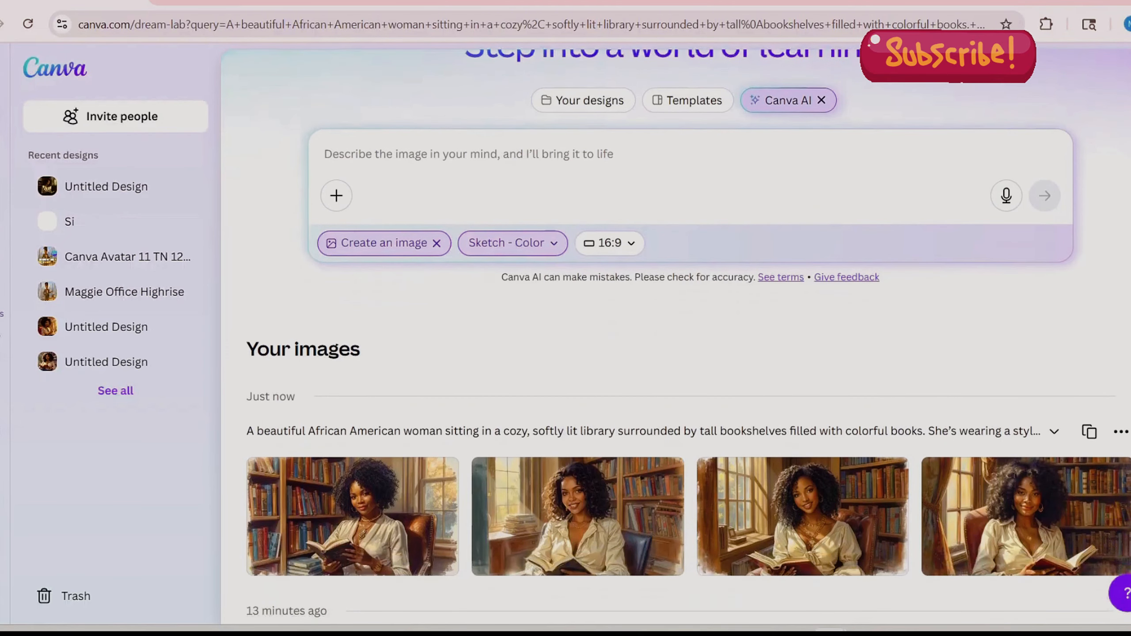
pyautogui.click(351, 521)
pyautogui.click(1020, 92)
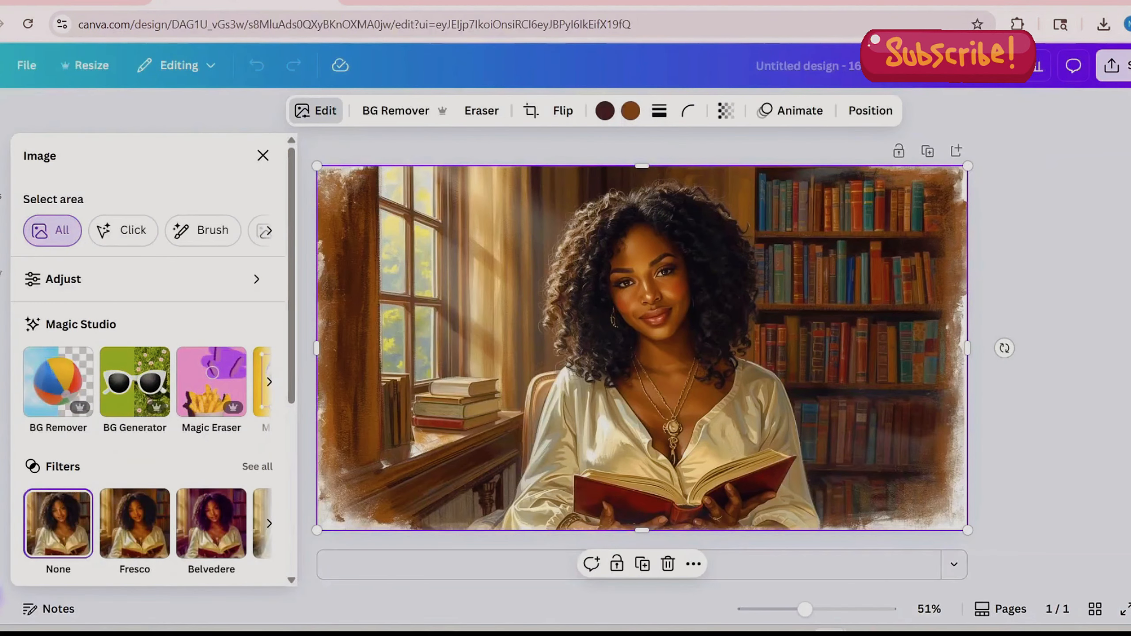
# - Download the sketched portrait as a PNG at size 1.5 (2,400 × 1,344 px)
pyautogui.click(1123, 70)
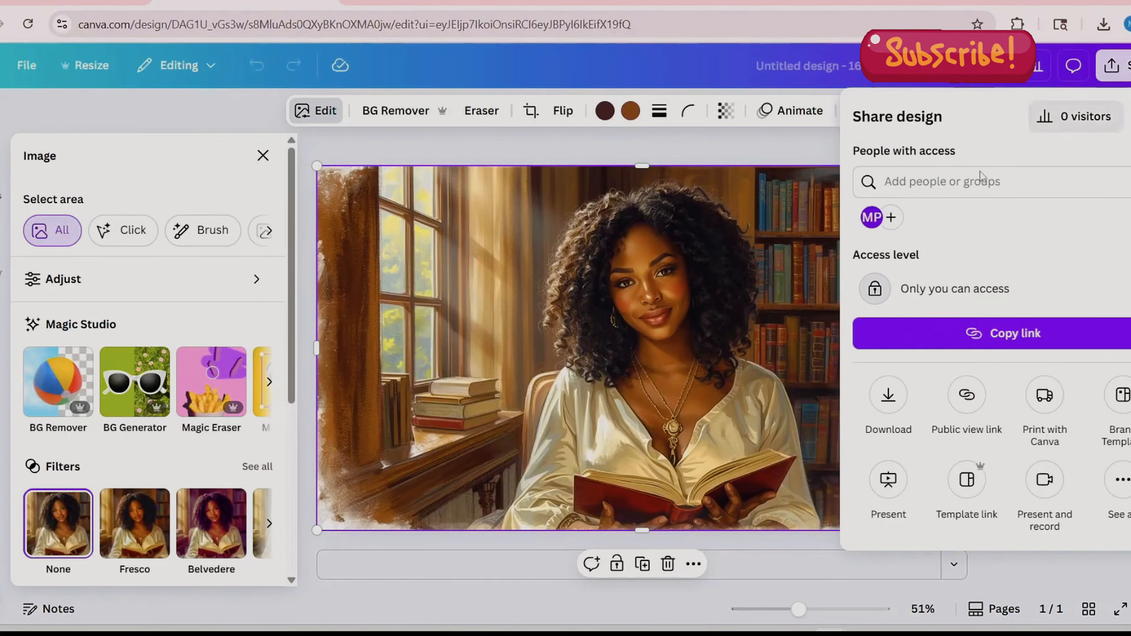
pyautogui.click(887, 400)
pyautogui.moveTo(903, 232); pyautogui.dragTo(944, 232)
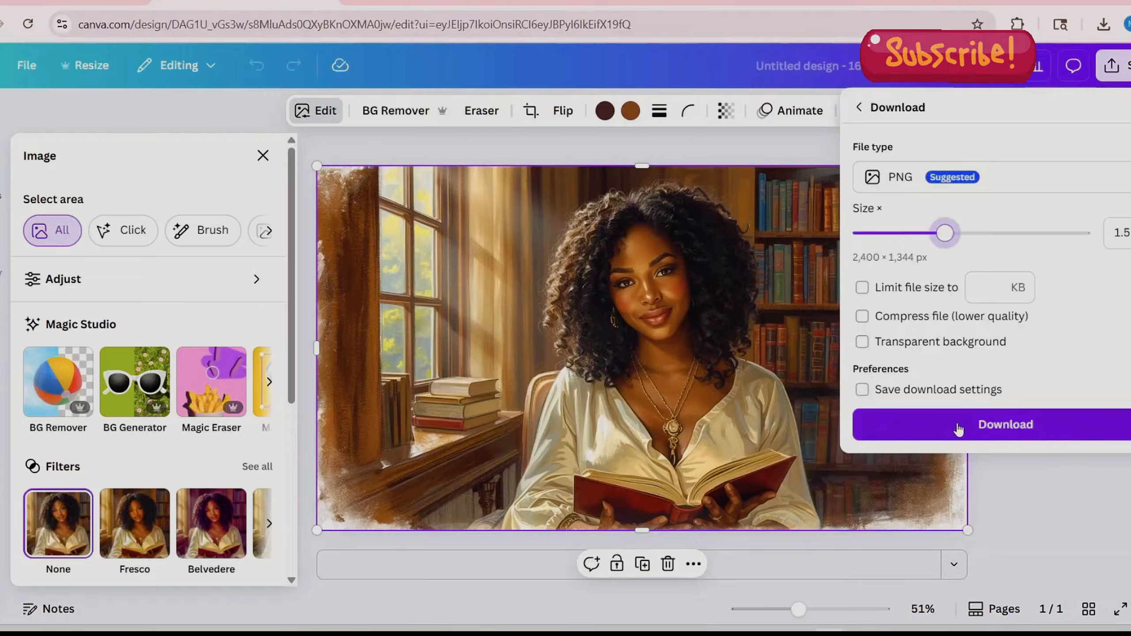
pyautogui.click(1034, 427)
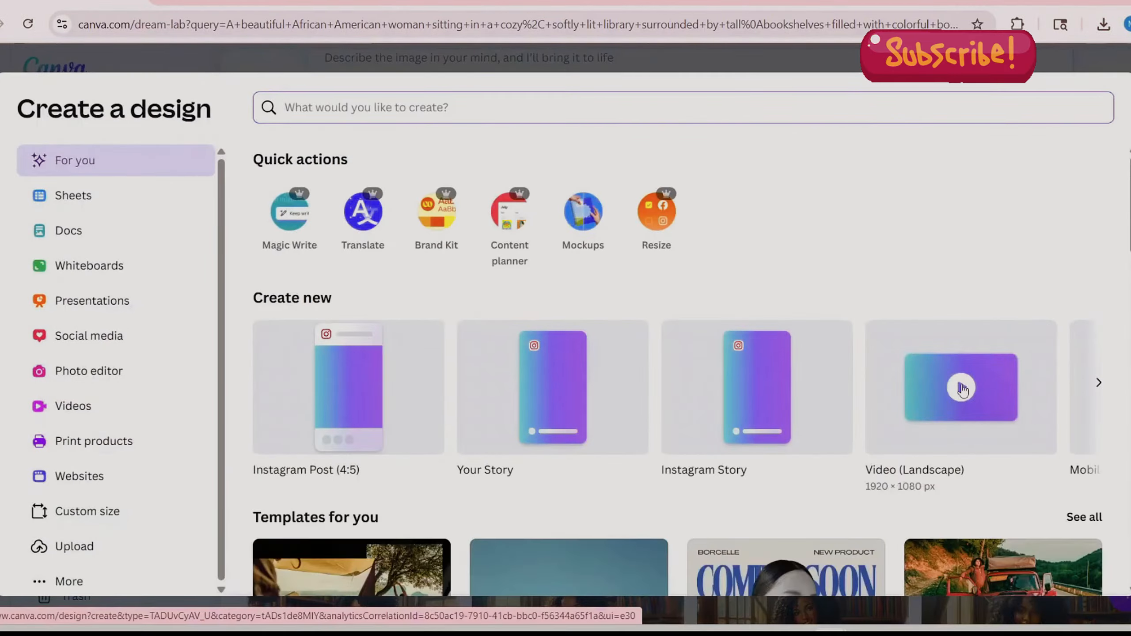
# - Create a landscape video design of 1920 × 1080 px and open the D-ID AI Avatars app in it
pyautogui.click(961, 388)
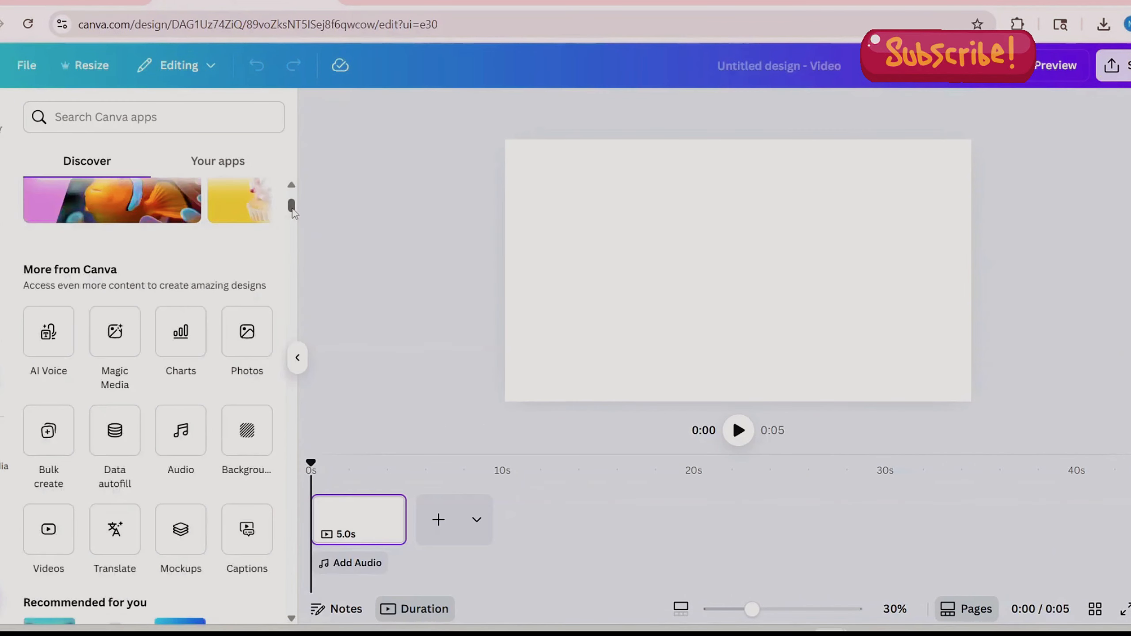
pyautogui.moveTo(292, 210); pyautogui.dragTo(293, 218)
pyautogui.scroll(-1, 293, 218)
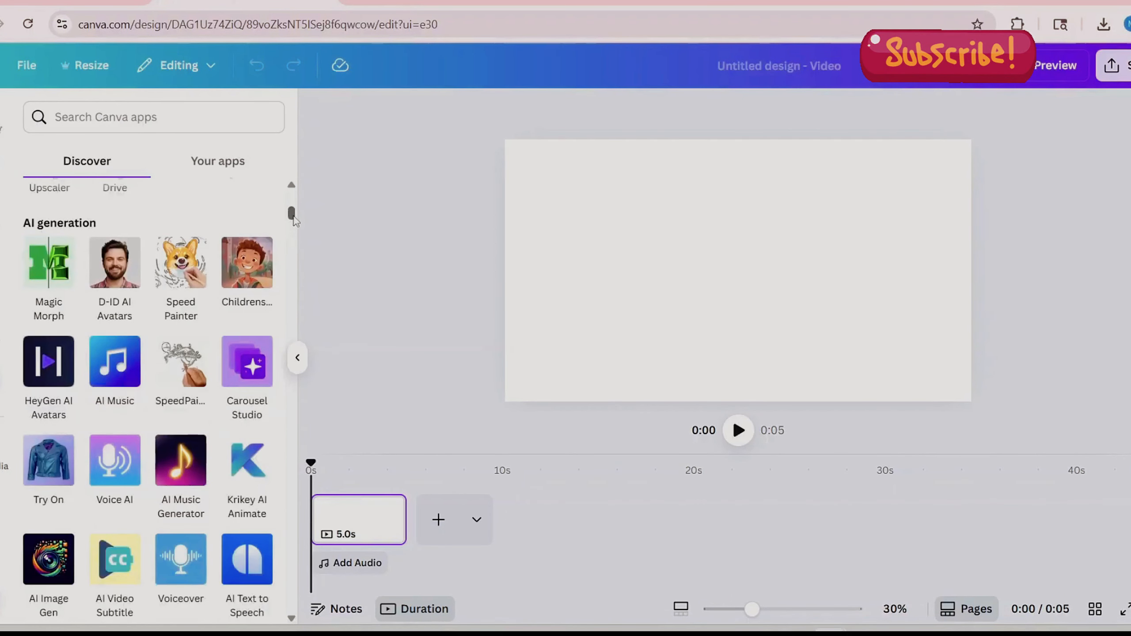
pyautogui.click(116, 271)
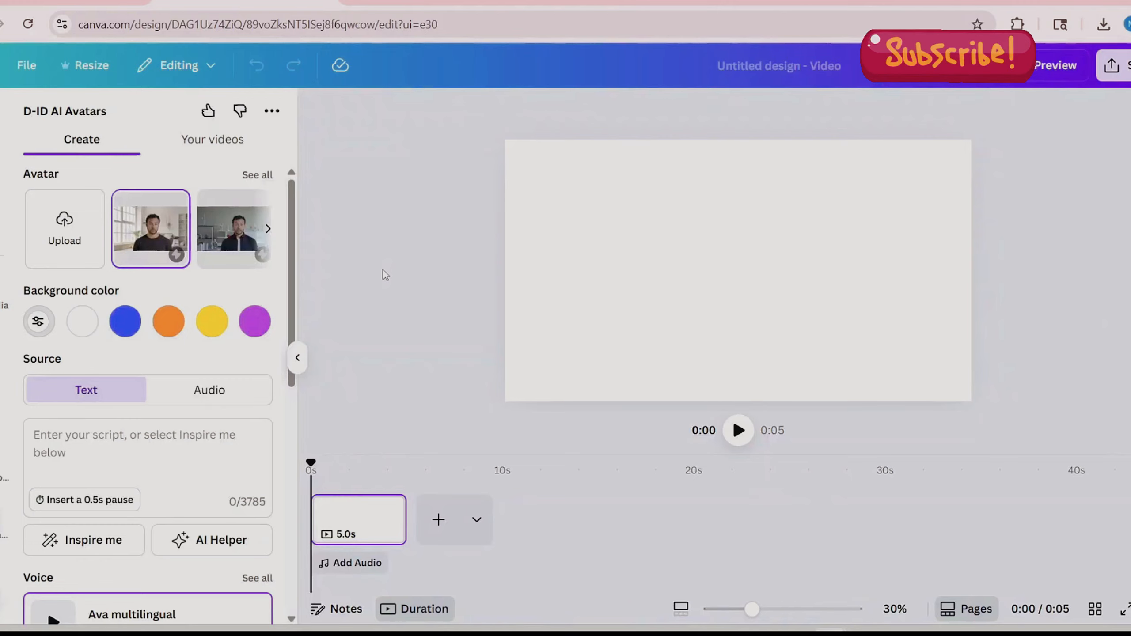
# - Browse the full gallery of ready-made D-ID avatars and leave it without choosing one
pyautogui.click(258, 175)
pyautogui.scroll(-10, 294, 332)
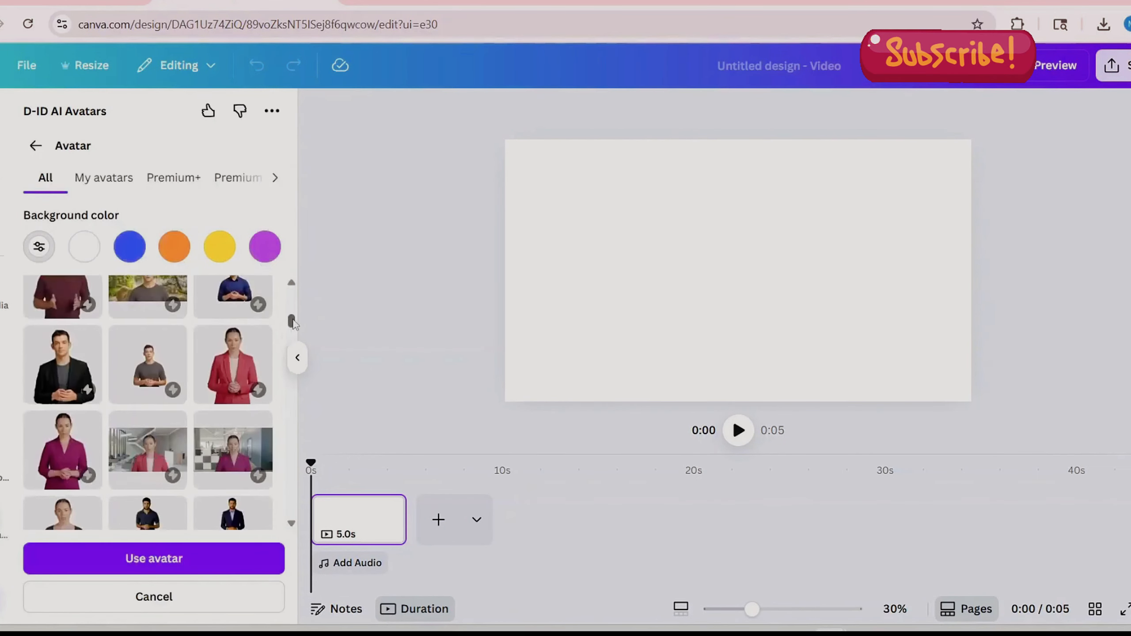
pyautogui.moveTo(294, 332); pyautogui.dragTo(294, 273)
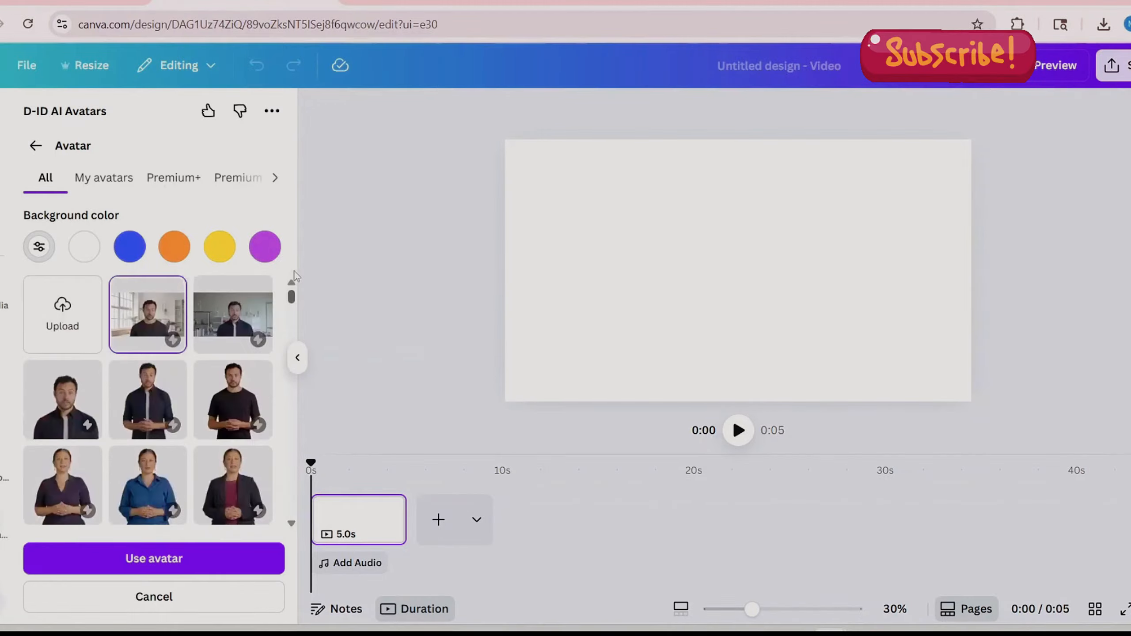
pyautogui.click(147, 597)
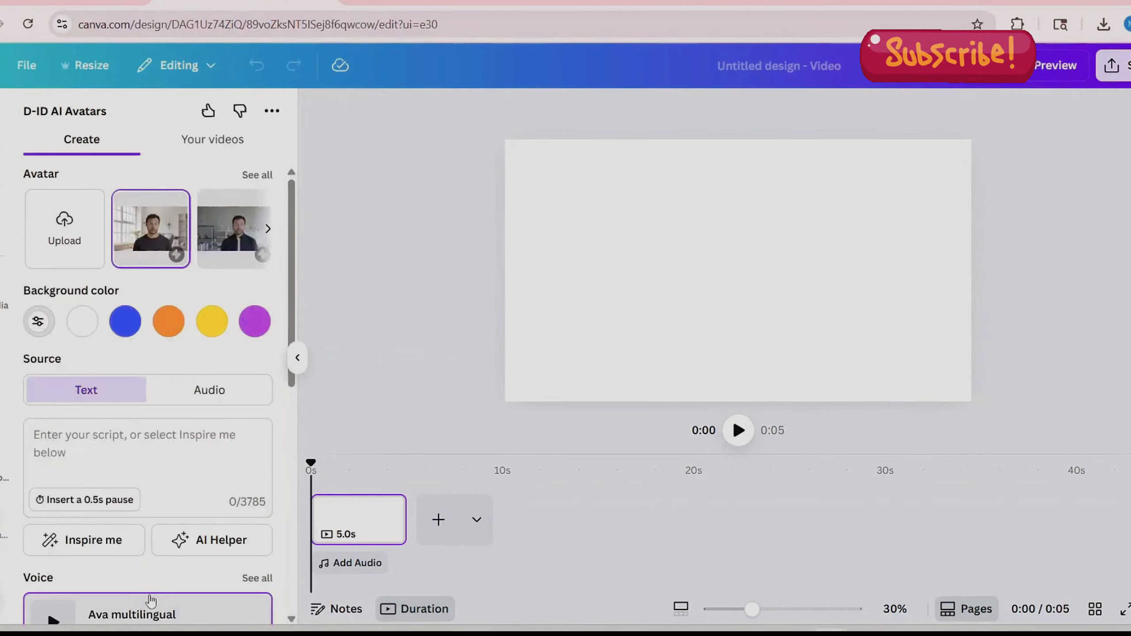
# - Upload the PNG "Untitled design (3)" as an avatar and paste the script about creating a talking avatar in Canva
pyautogui.click(65, 234)
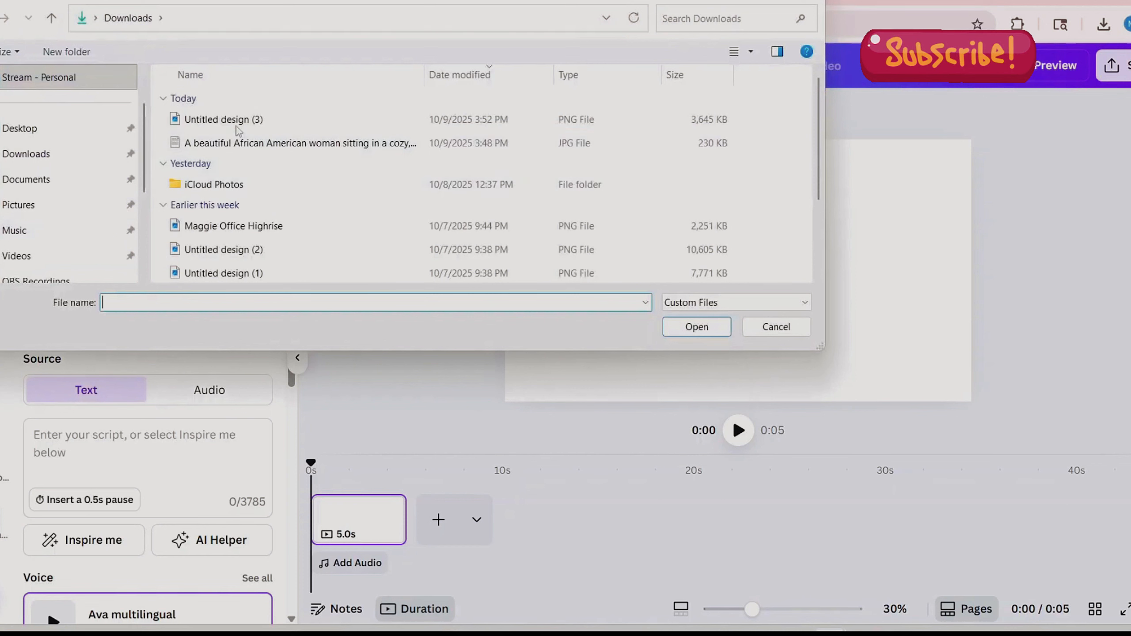
pyautogui.click(239, 120)
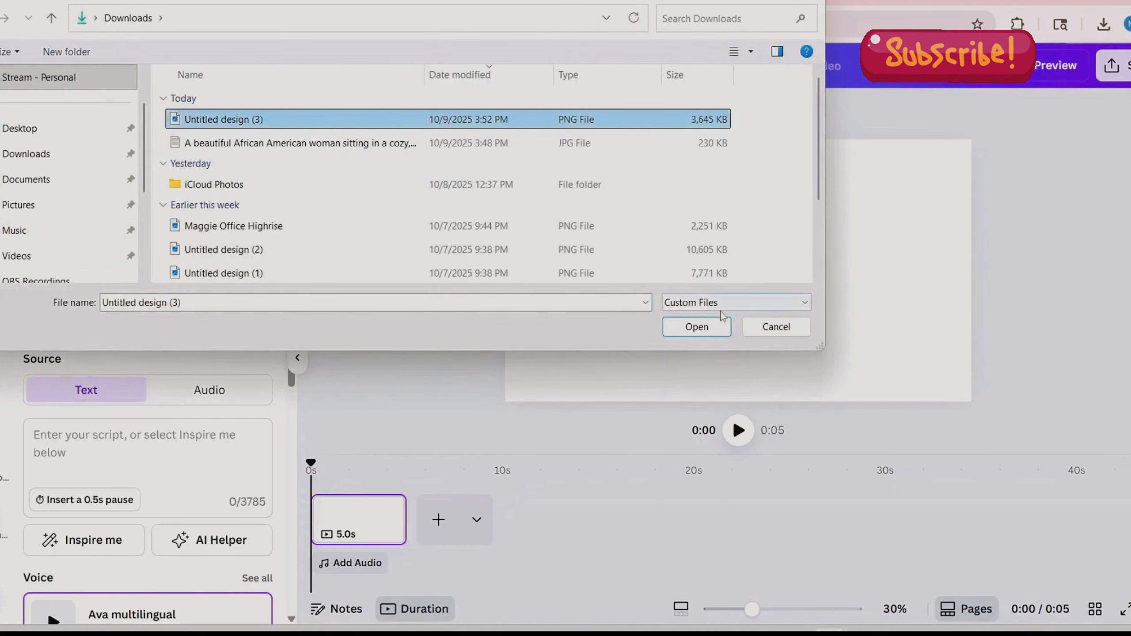
pyautogui.click(698, 329)
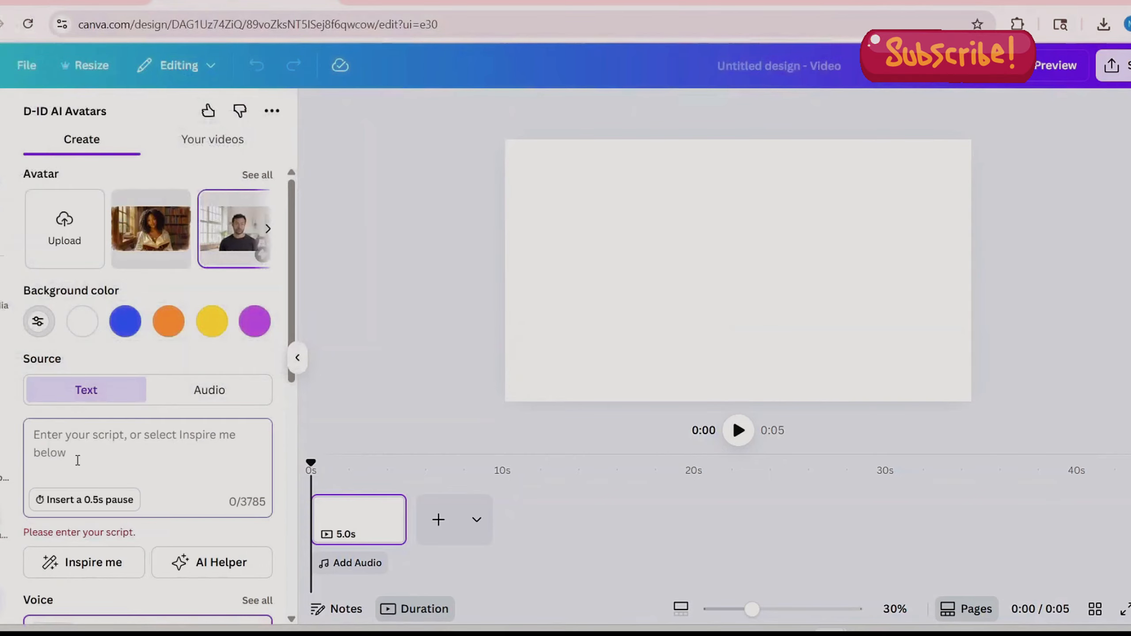
pyautogui.hotkey('ctrl', 'v')
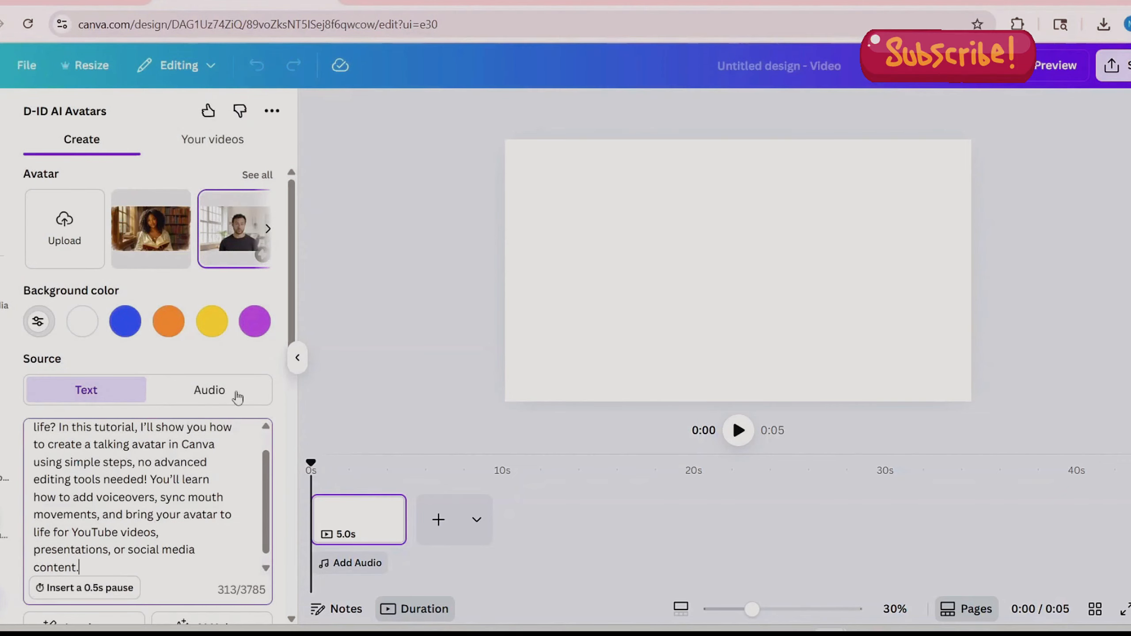
# - Browse the full list of US English voices for the avatar
pyautogui.scroll(-2, 295, 320)
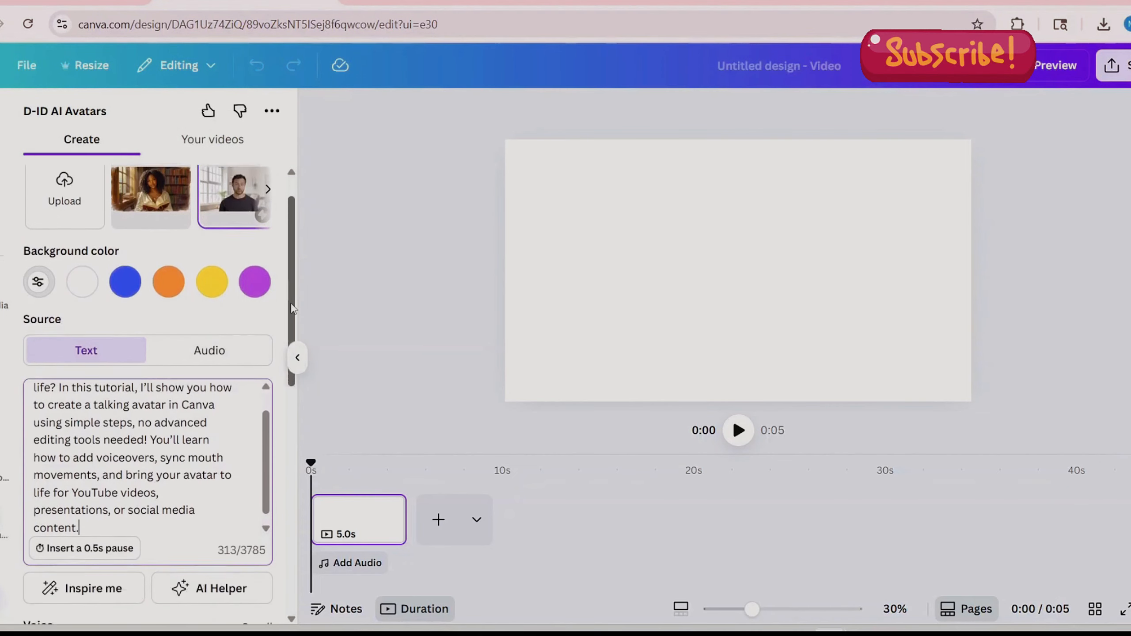
pyautogui.moveTo(295, 320); pyautogui.dragTo(308, 470)
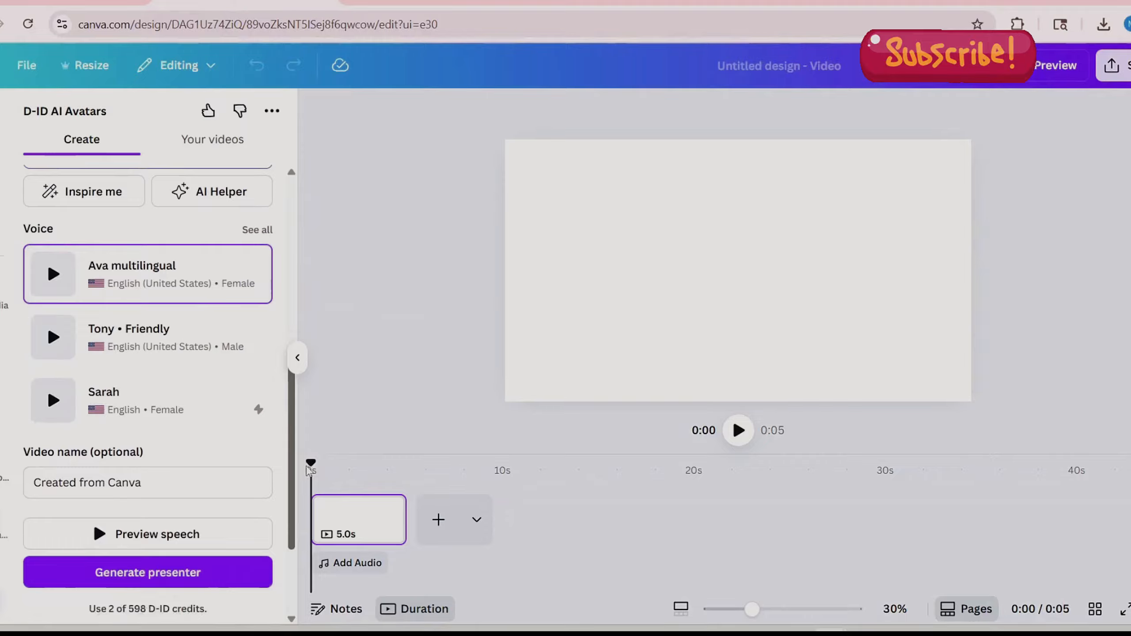
pyautogui.click(268, 226)
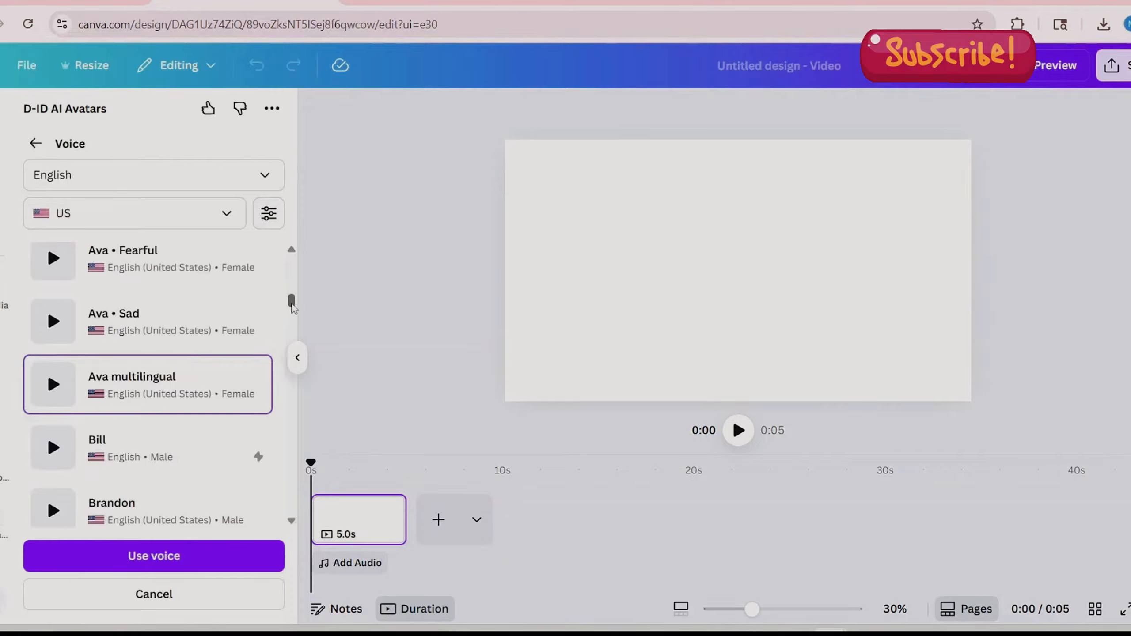
pyautogui.scroll(-5, 291, 309)
pyautogui.scroll(-3, 293, 312)
pyautogui.moveTo(292, 316)
pyautogui.mouseDown()
pyautogui.moveTo(292, 332)
pyautogui.moveTo(294, 292)
pyautogui.moveTo(294, 305)
pyautogui.mouseUp()
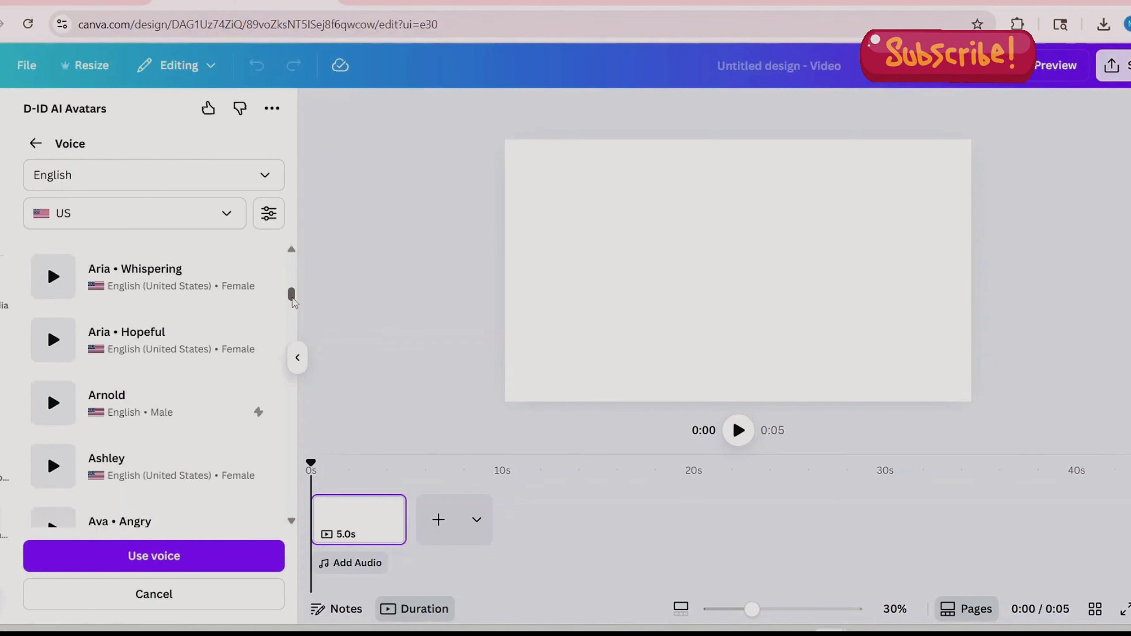